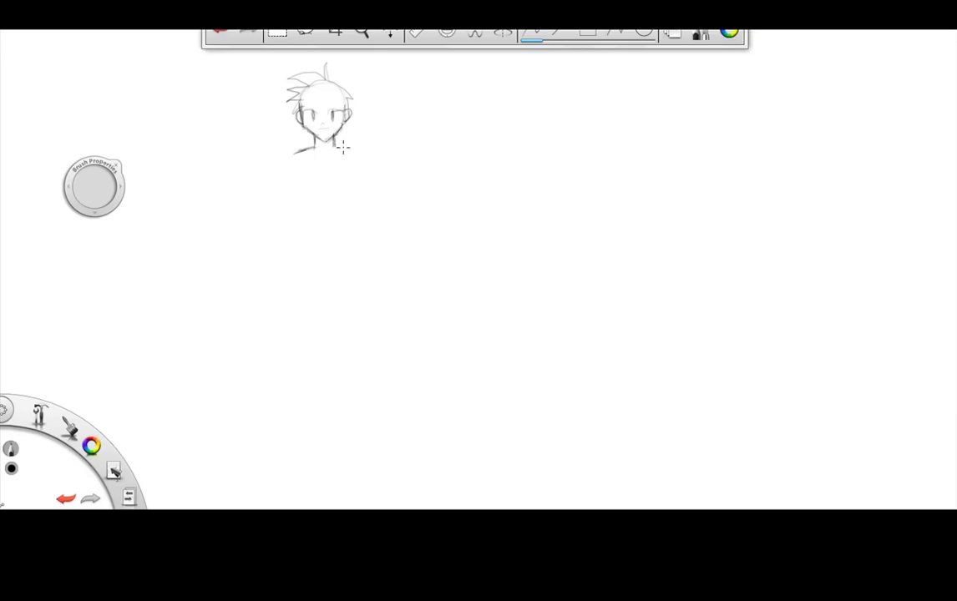
# - Draw the second shoulder line and a straight horizontal line across the chest top, joining both shoulders below the neck
pyautogui.moveTo(335, 148); pyautogui.dragTo(354, 153)
pyautogui.moveTo(352, 110); pyautogui.dragTo(352, 147)
pyautogui.hotkey('ctrl', 'z')
pyautogui.moveTo(294, 100)
pyautogui.mouseDown()
pyautogui.moveTo(295, 157)
pyautogui.moveTo(355, 152)
pyautogui.mouseUp()
pyautogui.hotkey('ctrl', 'z')
pyautogui.moveTo(293, 153); pyautogui.dragTo(293, 162)
pyautogui.moveTo(292, 153); pyautogui.dragTo(354, 154)
# - Draw the tapering sides and bottom edge of the chest block beneath the shoulder line
pyautogui.moveTo(295, 158); pyautogui.dragTo(301, 199)
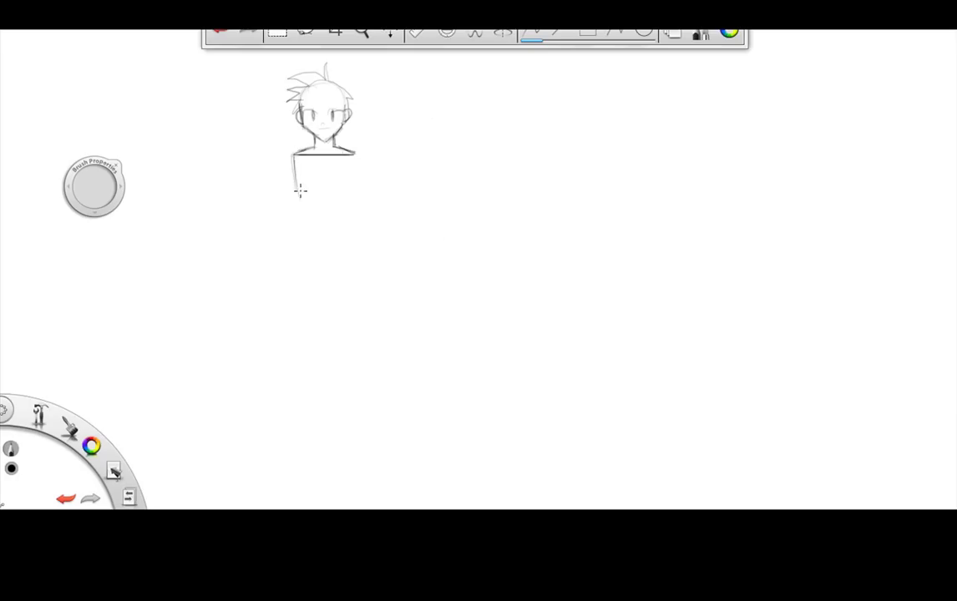
pyautogui.moveTo(354, 164); pyautogui.dragTo(351, 199)
pyautogui.moveTo(295, 153); pyautogui.dragTo(301, 198)
pyautogui.moveTo(302, 203)
pyautogui.mouseDown()
pyautogui.moveTo(351, 199)
pyautogui.moveTo(352, 152)
pyautogui.mouseUp()
pyautogui.moveTo(292, 157); pyautogui.dragTo(299, 203)
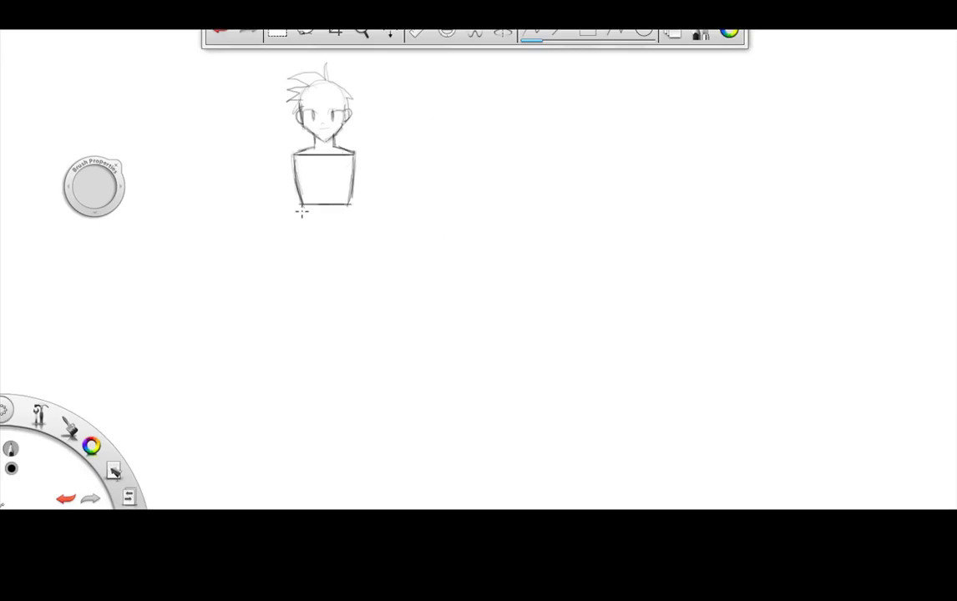
# - Add a narrow waist block and a flared hip block under the chest, and reinforce the torso's side contours
pyautogui.moveTo(320, 221)
pyautogui.mouseDown()
pyautogui.moveTo(348, 221)
pyautogui.moveTo(304, 221)
pyautogui.moveTo(349, 221)
pyautogui.moveTo(303, 220)
pyautogui.moveTo(297, 245)
pyautogui.moveTo(337, 248)
pyautogui.moveTo(301, 248)
pyautogui.moveTo(348, 248)
pyautogui.moveTo(349, 221)
pyautogui.moveTo(354, 247)
pyautogui.moveTo(343, 250)
pyautogui.moveTo(356, 249)
pyautogui.moveTo(314, 250)
pyautogui.moveTo(354, 244)
pyautogui.moveTo(307, 245)
pyautogui.moveTo(355, 246)
pyautogui.moveTo(350, 231)
pyautogui.moveTo(352, 244)
pyautogui.moveTo(307, 230)
pyautogui.moveTo(302, 242)
pyautogui.moveTo(299, 224)
pyautogui.moveTo(300, 249)
pyautogui.moveTo(355, 248)
pyautogui.moveTo(350, 223)
pyautogui.mouseUp()
pyautogui.moveTo(303, 205)
pyautogui.mouseDown()
pyautogui.moveTo(296, 240)
pyautogui.moveTo(300, 202)
pyautogui.mouseUp()
pyautogui.moveTo(351, 226); pyautogui.dragTo(354, 153)
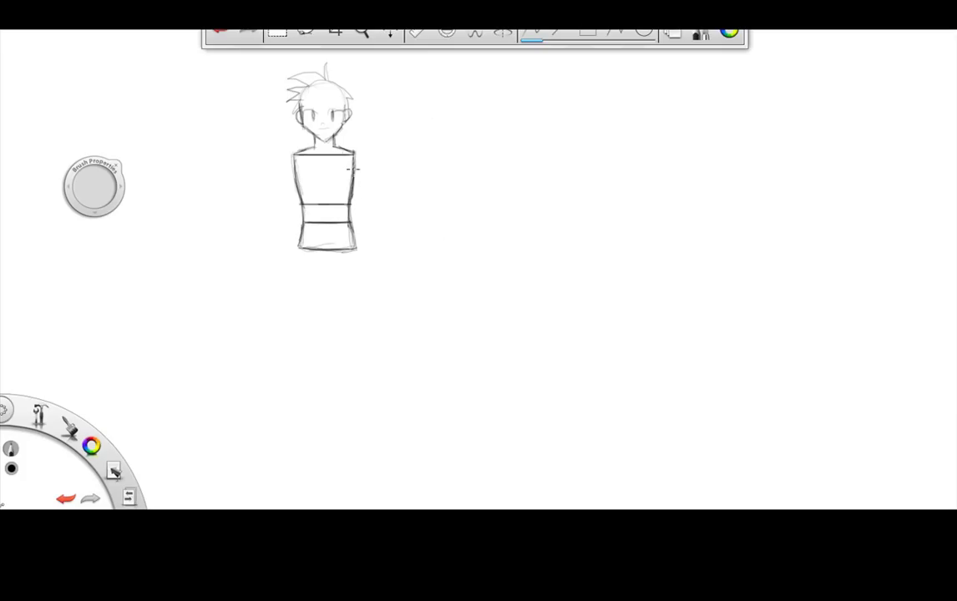
pyautogui.moveTo(351, 227); pyautogui.dragTo(355, 250)
pyautogui.moveTo(297, 248); pyautogui.dragTo(298, 227)
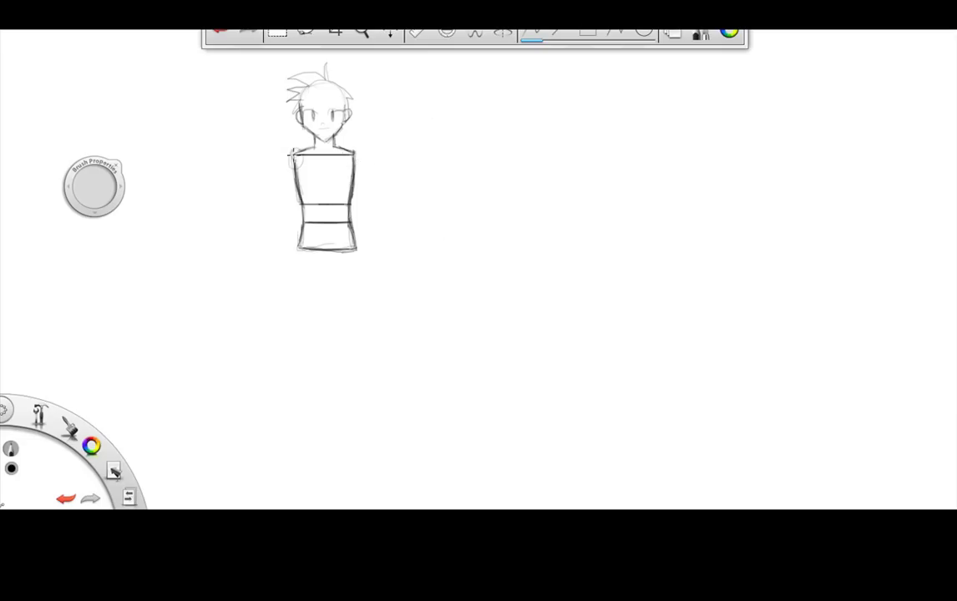
# - Draw the arm at the viewer's left of the torso, with elbow, forearm and hand, plus a guide line at fingertip level
pyautogui.hotkey('ctrl', 'z')
pyautogui.moveTo(288, 157); pyautogui.dragTo(281, 199)
pyautogui.moveTo(256, 201); pyautogui.dragTo(410, 201)
pyautogui.hotkey('ctrl', 'z')
pyautogui.moveTo(279, 205); pyautogui.dragTo(278, 248)
pyautogui.moveTo(296, 186)
pyautogui.mouseDown()
pyautogui.moveTo(284, 243)
pyautogui.moveTo(279, 207)
pyautogui.moveTo(279, 243)
pyautogui.moveTo(288, 155)
pyautogui.moveTo(292, 177)
pyautogui.mouseUp()
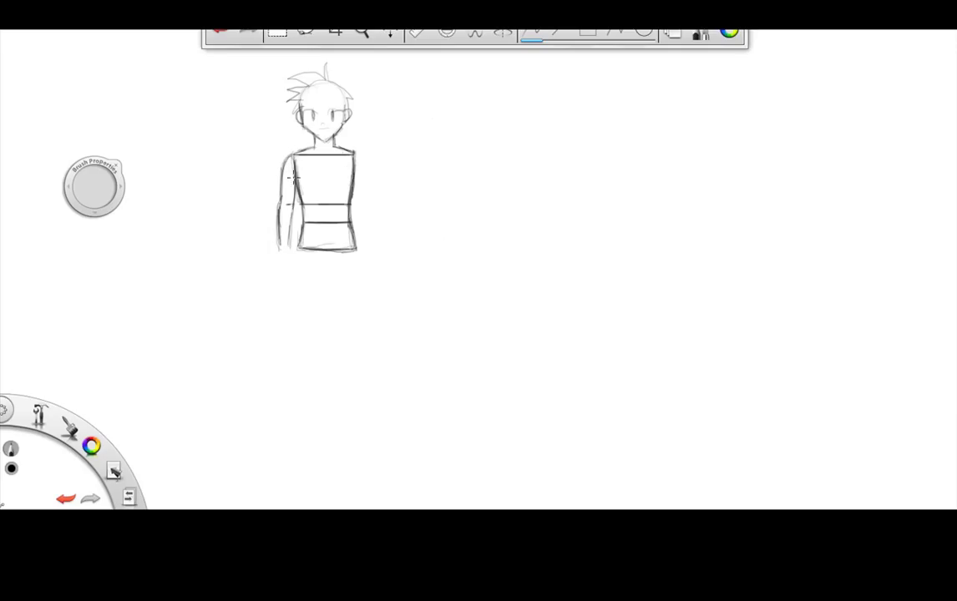
pyautogui.moveTo(291, 216); pyautogui.dragTo(291, 245)
pyautogui.moveTo(292, 252); pyautogui.dragTo(290, 271)
pyautogui.moveTo(279, 272); pyautogui.dragTo(372, 272)
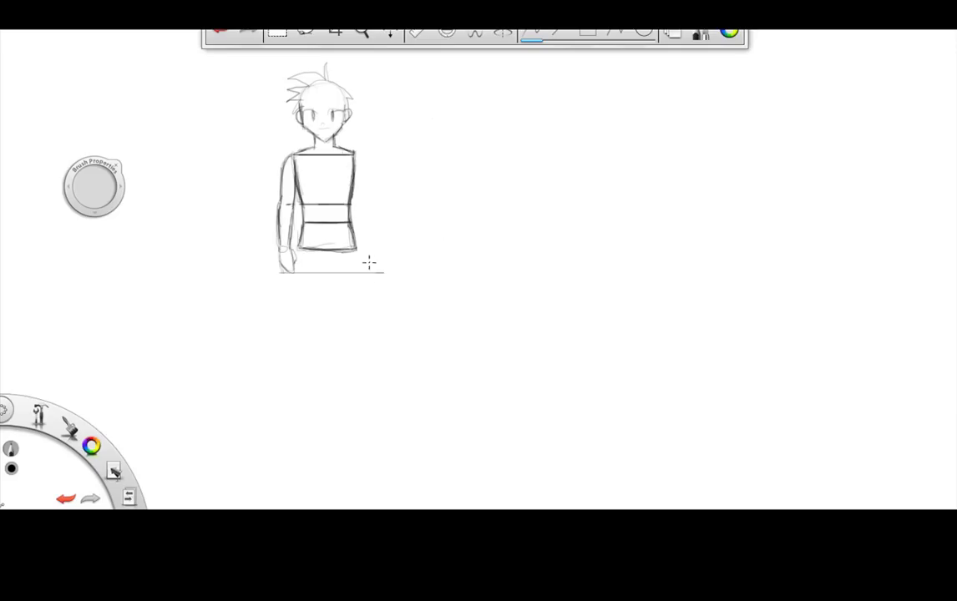
# - Draw the matching arm at the other side of the torso, with the elbow at chest-bottom level and a simple hand
pyautogui.moveTo(350, 204); pyautogui.dragTo(357, 202)
pyautogui.hotkey('ctrl', 'z')
pyautogui.moveTo(356, 152)
pyautogui.mouseDown()
pyautogui.moveTo(368, 190)
pyautogui.moveTo(367, 203)
pyautogui.moveTo(359, 202)
pyautogui.mouseUp()
pyautogui.moveTo(362, 162); pyautogui.dragTo(371, 202)
pyautogui.moveTo(359, 203); pyautogui.dragTo(365, 249)
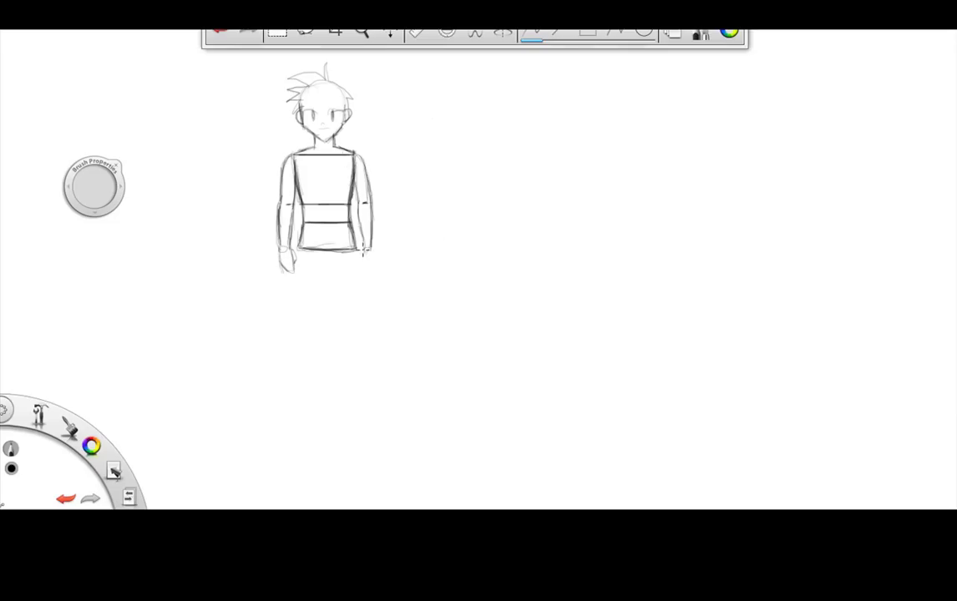
pyautogui.moveTo(373, 256); pyautogui.dragTo(364, 273)
# - Draw both thighs down from the hip block, with light cross guide lines and short lines closing them at the knees
pyautogui.moveTo(295, 250); pyautogui.dragTo(295, 327)
pyautogui.moveTo(322, 253); pyautogui.dragTo(314, 324)
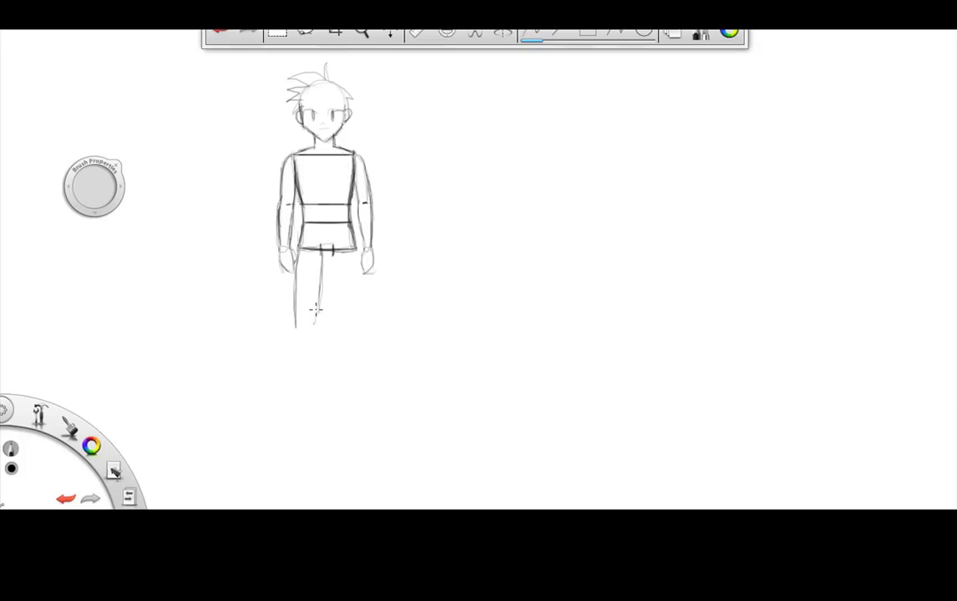
pyautogui.moveTo(322, 251); pyautogui.dragTo(311, 328)
pyautogui.moveTo(322, 261)
pyautogui.mouseDown()
pyautogui.moveTo(316, 320)
pyautogui.moveTo(336, 288)
pyautogui.moveTo(339, 321)
pyautogui.mouseUp()
pyautogui.moveTo(355, 252)
pyautogui.mouseDown()
pyautogui.moveTo(356, 286)
pyautogui.moveTo(356, 241)
pyautogui.moveTo(356, 328)
pyautogui.mouseUp()
pyautogui.moveTo(336, 322); pyautogui.dragTo(357, 322)
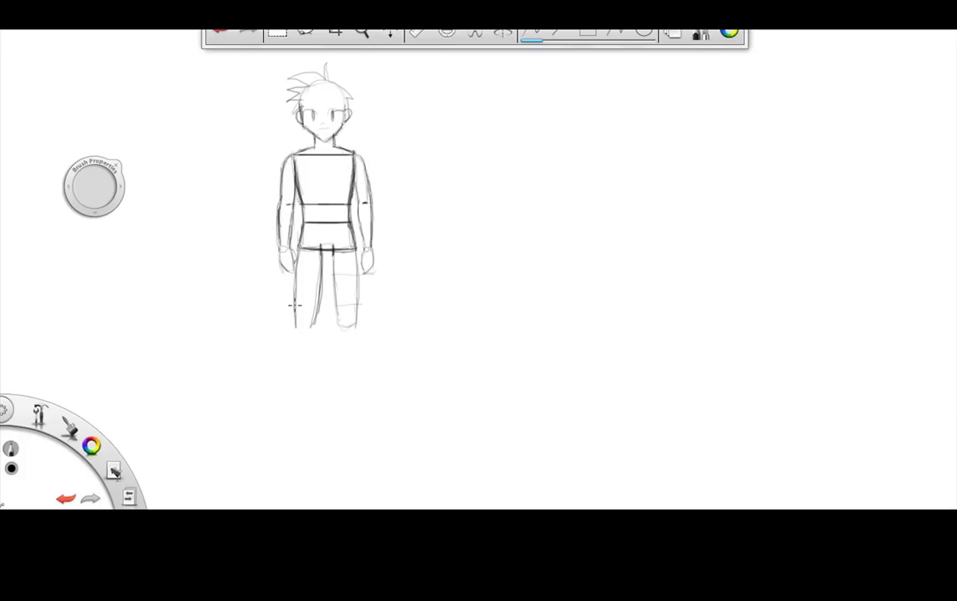
pyautogui.moveTo(296, 273); pyautogui.dragTo(315, 276)
pyautogui.moveTo(336, 325); pyautogui.dragTo(357, 329)
# - Draw the lower leg at the viewer's left from knee to ankle, tapering towards the ankle
pyautogui.moveTo(295, 329); pyautogui.dragTo(294, 389)
pyautogui.moveTo(292, 350); pyautogui.dragTo(295, 409)
pyautogui.moveTo(278, 301); pyautogui.dragTo(283, 349)
pyautogui.moveTo(274, 292); pyautogui.dragTo(284, 286)
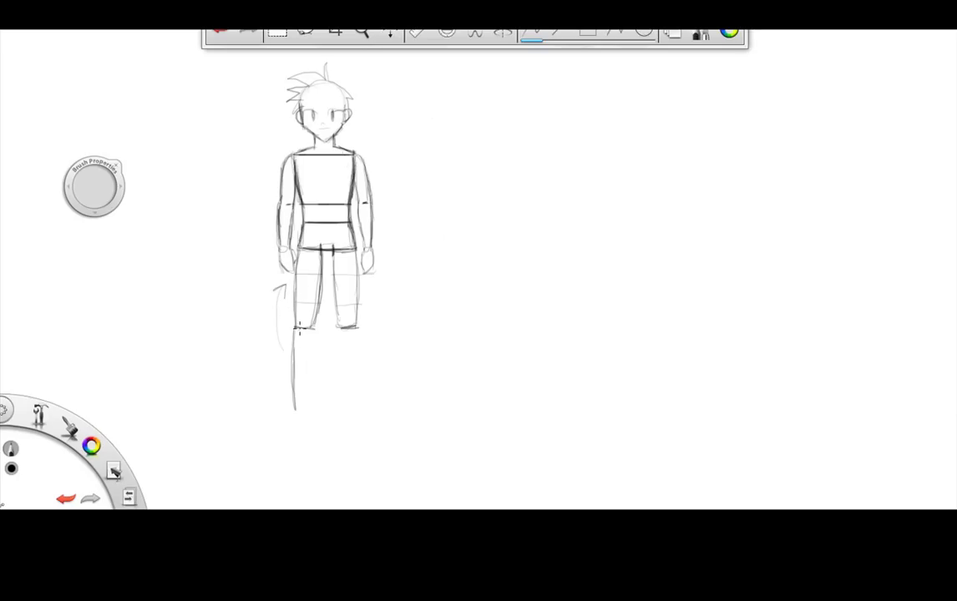
pyautogui.moveTo(314, 327)
pyautogui.mouseDown()
pyautogui.moveTo(305, 386)
pyautogui.moveTo(317, 294)
pyautogui.mouseUp()
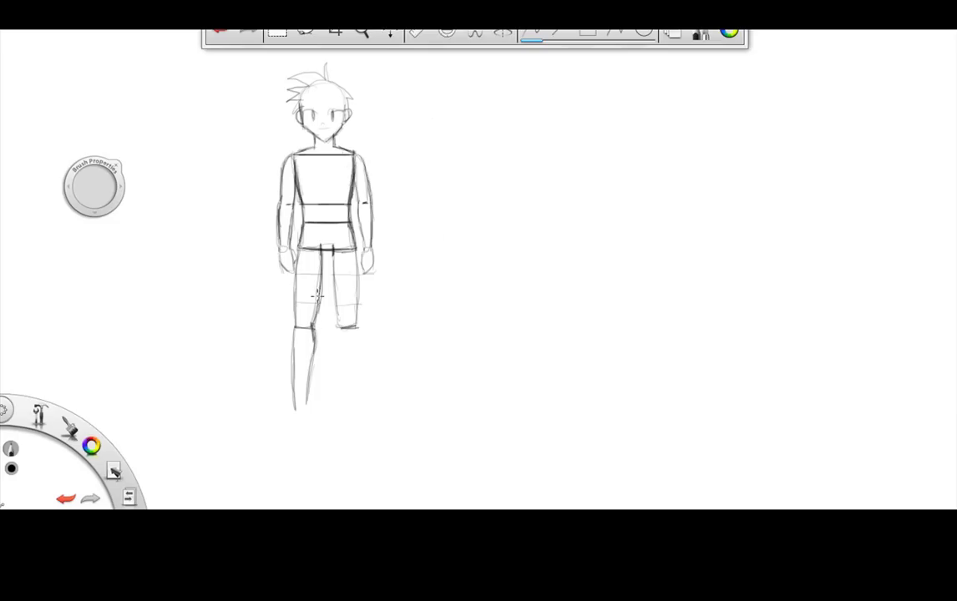
pyautogui.moveTo(294, 377)
pyautogui.mouseDown()
pyautogui.moveTo(294, 405)
pyautogui.moveTo(304, 407)
pyautogui.mouseUp()
# - Draw the other lower leg down to the ankle and darken the inner and outer thigh contours
pyautogui.moveTo(338, 330); pyautogui.dragTo(347, 404)
pyautogui.moveTo(355, 326); pyautogui.dragTo(357, 403)
pyautogui.moveTo(356, 263); pyautogui.dragTo(356, 323)
pyautogui.moveTo(332, 252); pyautogui.dragTo(337, 322)
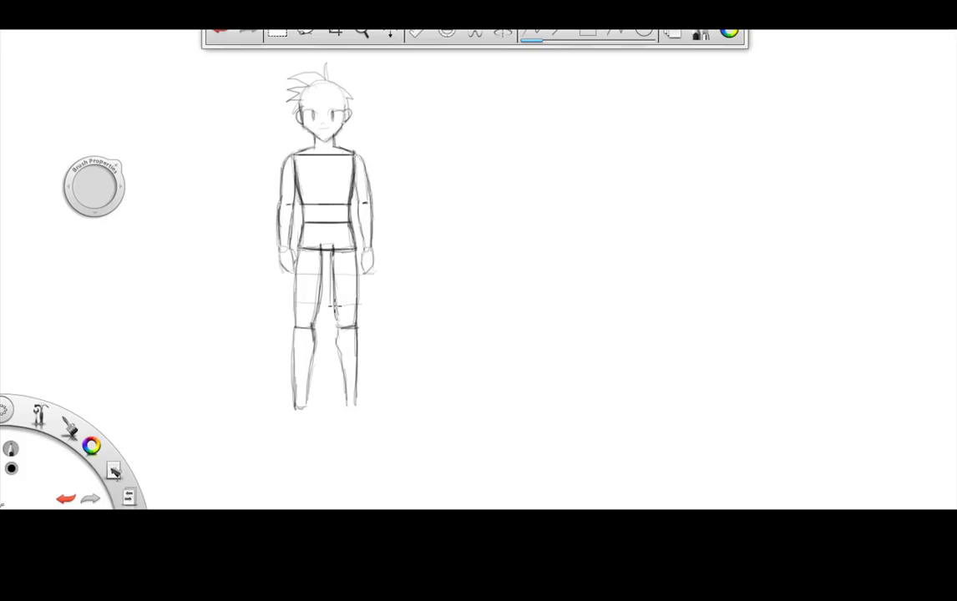
pyautogui.moveTo(324, 252); pyautogui.dragTo(316, 314)
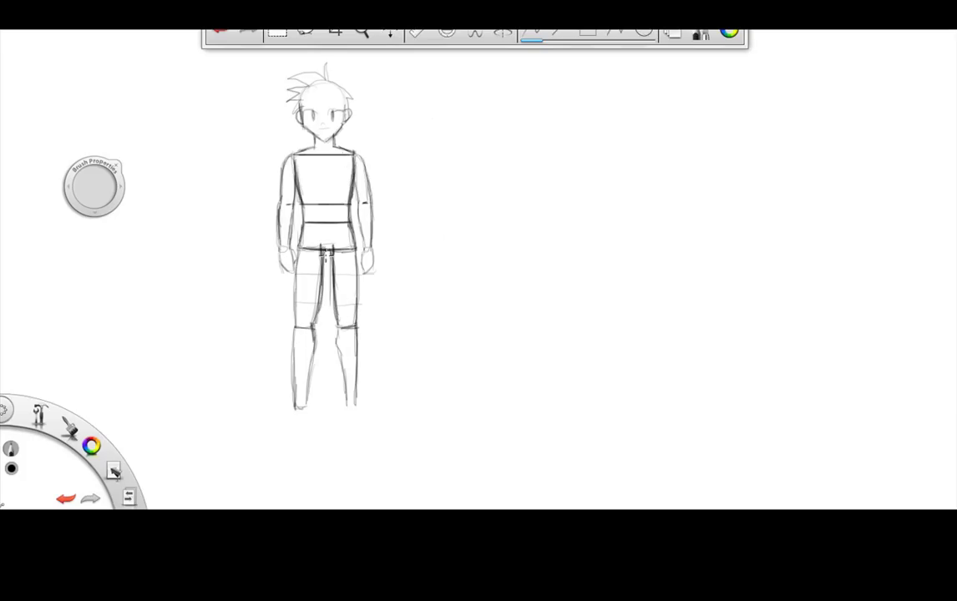
pyautogui.moveTo(333, 251); pyautogui.dragTo(337, 319)
# - Darken the leg and arm contours, and add wedge-shaped feet and small knee marks to the standing figure
pyautogui.moveTo(294, 281)
pyautogui.mouseDown()
pyautogui.moveTo(295, 408)
pyautogui.moveTo(315, 339)
pyautogui.moveTo(340, 387)
pyautogui.mouseUp()
pyautogui.moveTo(338, 349)
pyautogui.mouseDown()
pyautogui.moveTo(348, 404)
pyautogui.moveTo(359, 405)
pyautogui.mouseUp()
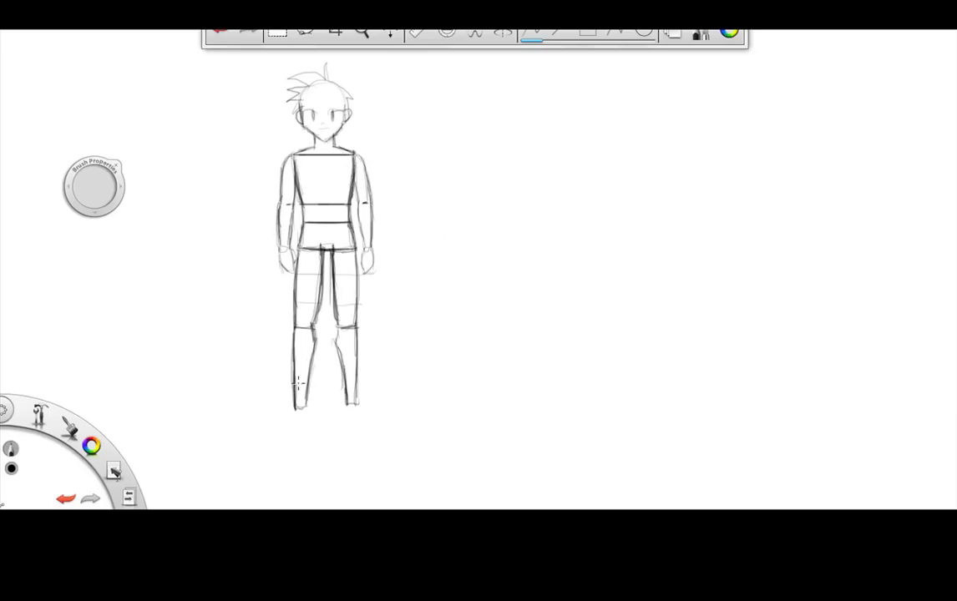
pyautogui.moveTo(294, 410)
pyautogui.mouseDown()
pyautogui.moveTo(287, 427)
pyautogui.moveTo(313, 430)
pyautogui.moveTo(283, 430)
pyautogui.moveTo(367, 425)
pyautogui.mouseUp()
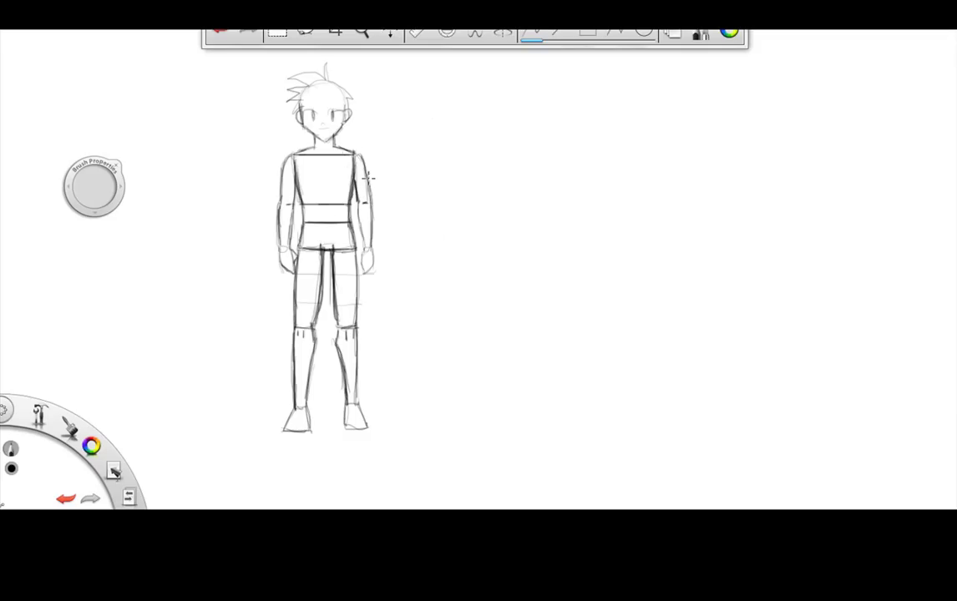
pyautogui.moveTo(361, 218); pyautogui.dragTo(364, 240)
# - Sketch a chibi figure beside the standing one, with a large round head, small blocked torso, arms, legs and feet
pyautogui.moveTo(544, 82)
pyautogui.mouseDown()
pyautogui.moveTo(522, 126)
pyautogui.moveTo(541, 84)
pyautogui.moveTo(544, 124)
pyautogui.moveTo(532, 138)
pyautogui.moveTo(533, 121)
pyautogui.moveTo(523, 119)
pyautogui.moveTo(580, 81)
pyautogui.moveTo(550, 97)
pyautogui.moveTo(603, 98)
pyautogui.moveTo(580, 78)
pyautogui.moveTo(567, 84)
pyautogui.moveTo(601, 98)
pyautogui.moveTo(579, 77)
pyautogui.moveTo(604, 126)
pyautogui.moveTo(602, 101)
pyautogui.moveTo(598, 126)
pyautogui.moveTo(534, 148)
pyautogui.moveTo(530, 115)
pyautogui.moveTo(550, 148)
pyautogui.moveTo(590, 153)
pyautogui.moveTo(573, 154)
pyautogui.moveTo(591, 149)
pyautogui.moveTo(605, 106)
pyautogui.moveTo(553, 74)
pyautogui.moveTo(574, 76)
pyautogui.moveTo(524, 125)
pyautogui.moveTo(528, 89)
pyautogui.moveTo(536, 133)
pyautogui.moveTo(571, 155)
pyautogui.moveTo(562, 187)
pyautogui.moveTo(559, 177)
pyautogui.moveTo(582, 166)
pyautogui.moveTo(582, 179)
pyautogui.moveTo(560, 175)
pyautogui.moveTo(583, 177)
pyautogui.moveTo(579, 156)
pyautogui.moveTo(563, 155)
pyautogui.moveTo(562, 189)
pyautogui.moveTo(584, 201)
pyautogui.mouseUp()
pyautogui.moveTo(585, 201)
pyautogui.mouseDown()
pyautogui.moveTo(559, 202)
pyautogui.moveTo(565, 182)
pyautogui.moveTo(559, 198)
pyautogui.moveTo(585, 200)
pyautogui.moveTo(557, 155)
pyautogui.moveTo(551, 201)
pyautogui.moveTo(558, 218)
pyautogui.moveTo(568, 200)
pyautogui.moveTo(578, 207)
pyautogui.moveTo(583, 228)
pyautogui.moveTo(585, 199)
pyautogui.moveTo(587, 229)
pyautogui.moveTo(577, 220)
pyautogui.moveTo(554, 240)
pyautogui.moveTo(565, 236)
pyautogui.moveTo(560, 276)
pyautogui.mouseUp()
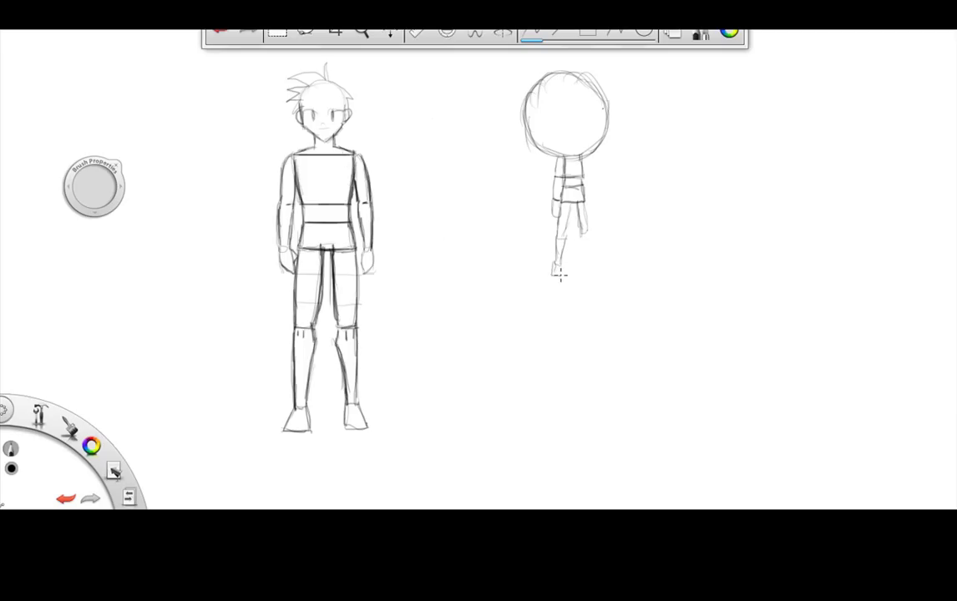
pyautogui.moveTo(581, 236)
pyautogui.mouseDown()
pyautogui.moveTo(595, 266)
pyautogui.moveTo(583, 268)
pyautogui.moveTo(596, 268)
pyautogui.mouseUp()
pyautogui.moveTo(584, 205); pyautogui.dragTo(580, 232)
pyautogui.moveTo(577, 205)
pyautogui.mouseDown()
pyautogui.moveTo(578, 227)
pyautogui.moveTo(566, 236)
pyautogui.mouseUp()
pyautogui.moveTo(557, 186); pyautogui.dragTo(556, 211)
pyautogui.moveTo(584, 157)
pyautogui.mouseDown()
pyautogui.moveTo(587, 207)
pyautogui.moveTo(563, 188)
pyautogui.moveTo(582, 187)
pyautogui.moveTo(557, 179)
pyautogui.moveTo(598, 175)
pyautogui.moveTo(596, 200)
pyautogui.mouseUp()
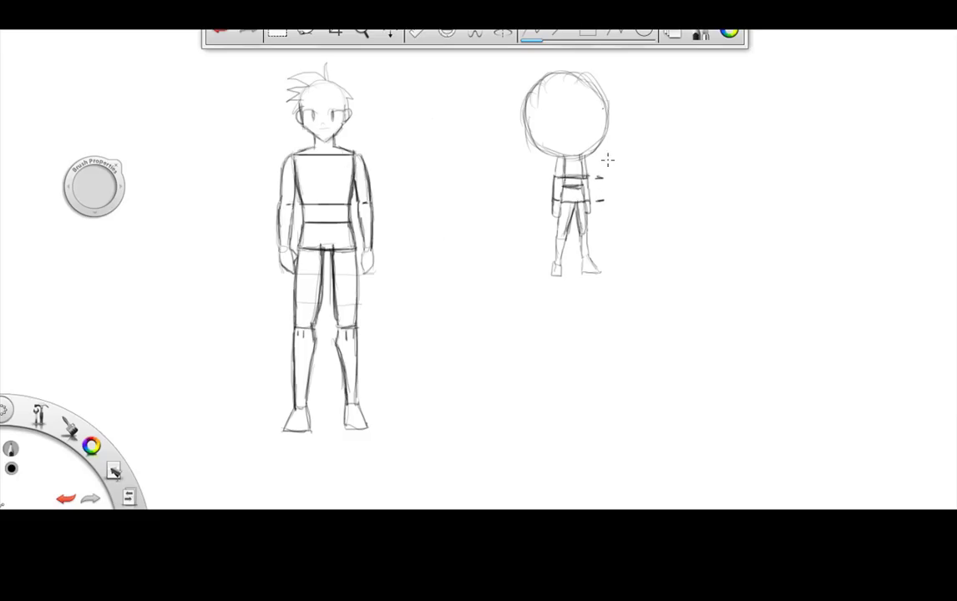
# - Finish the proportion marks beside the chibi body and draw its large half-closed eyes, mouth and ear
pyautogui.moveTo(594, 231); pyautogui.dragTo(604, 230)
pyautogui.moveTo(559, 112)
pyautogui.mouseDown()
pyautogui.moveTo(546, 149)
pyautogui.moveTo(567, 107)
pyautogui.moveTo(573, 141)
pyautogui.moveTo(547, 146)
pyautogui.moveTo(565, 146)
pyautogui.moveTo(545, 142)
pyautogui.moveTo(533, 124)
pyautogui.moveTo(564, 125)
pyautogui.mouseUp()
pyautogui.moveTo(531, 130); pyautogui.dragTo(569, 124)
pyautogui.moveTo(534, 130)
pyautogui.mouseDown()
pyautogui.moveTo(569, 124)
pyautogui.moveTo(573, 139)
pyautogui.mouseUp()
pyautogui.moveTo(588, 102)
pyautogui.mouseDown()
pyautogui.moveTo(592, 138)
pyautogui.moveTo(602, 103)
pyautogui.moveTo(608, 135)
pyautogui.mouseUp()
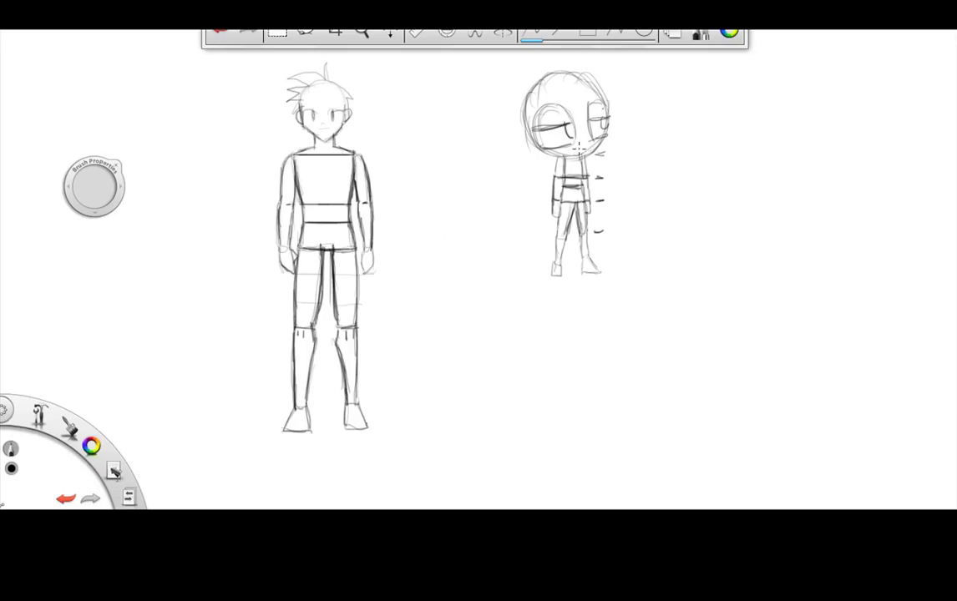
pyautogui.moveTo(550, 167); pyautogui.dragTo(556, 167)
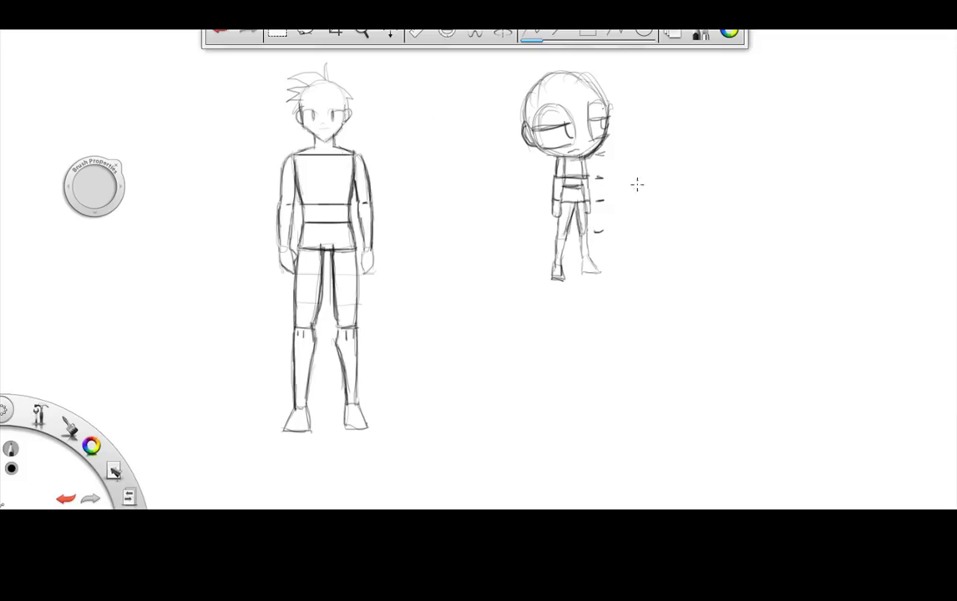
# - Write the label "Ley" with an arrow pointing at the chibi figure, and add an arrow pointing at the standing figure
pyautogui.moveTo(632, 157)
pyautogui.mouseDown()
pyautogui.moveTo(642, 172)
pyautogui.moveTo(665, 170)
pyautogui.moveTo(614, 188)
pyautogui.moveTo(620, 196)
pyautogui.mouseUp()
pyautogui.moveTo(428, 218); pyautogui.dragTo(396, 214)
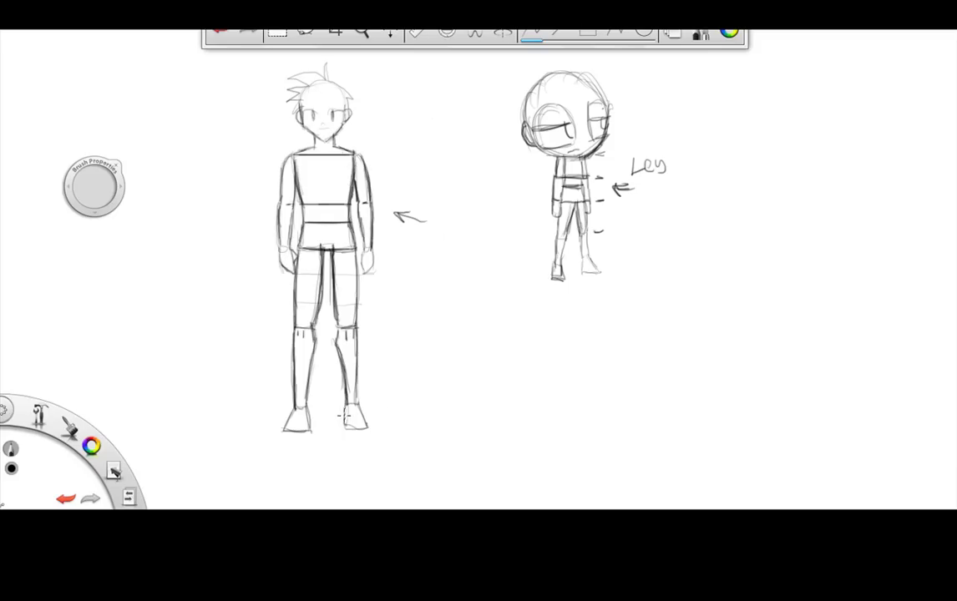
# - Darken the feet of both figures and draw a small swirl on the chibi's forehead
pyautogui.moveTo(344, 430)
pyautogui.mouseDown()
pyautogui.moveTo(368, 430)
pyautogui.moveTo(361, 417)
pyautogui.mouseUp()
pyautogui.moveTo(301, 430); pyautogui.dragTo(303, 404)
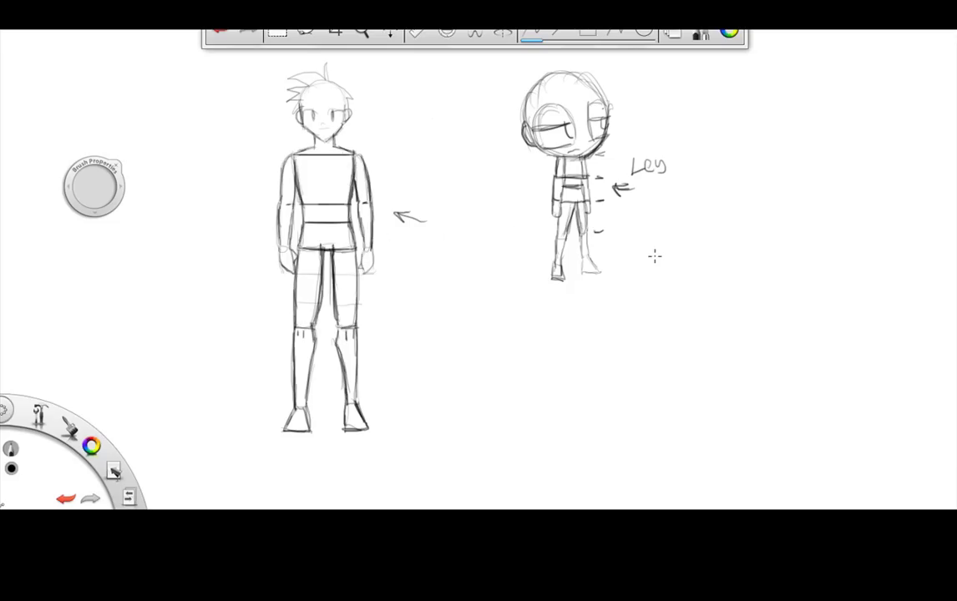
pyautogui.moveTo(583, 263); pyautogui.dragTo(596, 273)
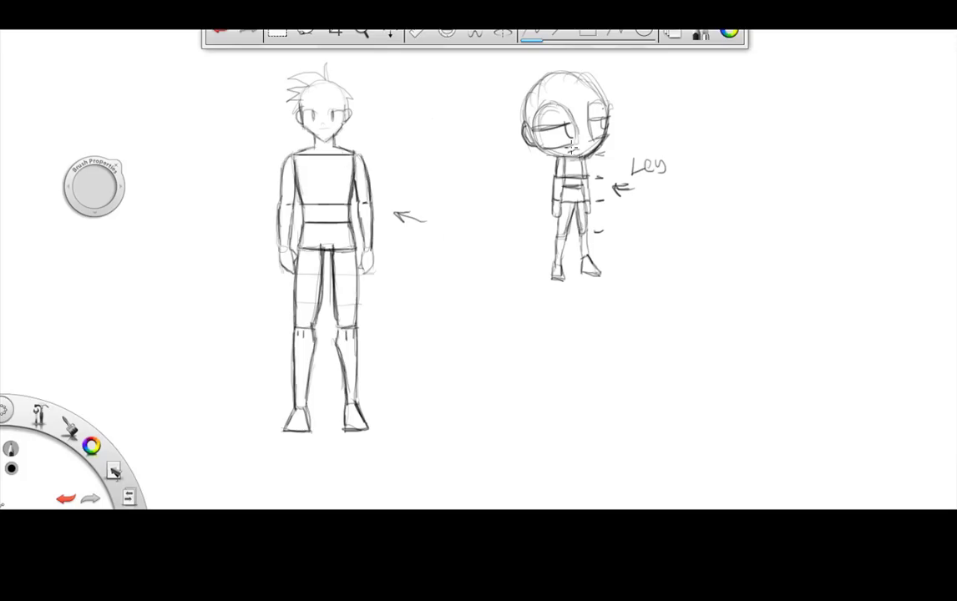
pyautogui.moveTo(572, 95); pyautogui.dragTo(578, 98)
# - Lightly sketch a third figure in a leaning action pose, with an oval head, tilted torso, hip block and raised arm
pyautogui.moveTo(749, 198); pyautogui.dragTo(749, 241)
pyautogui.moveTo(779, 195)
pyautogui.mouseDown()
pyautogui.moveTo(781, 233)
pyautogui.moveTo(751, 194)
pyautogui.moveTo(782, 236)
pyautogui.moveTo(737, 289)
pyautogui.mouseUp()
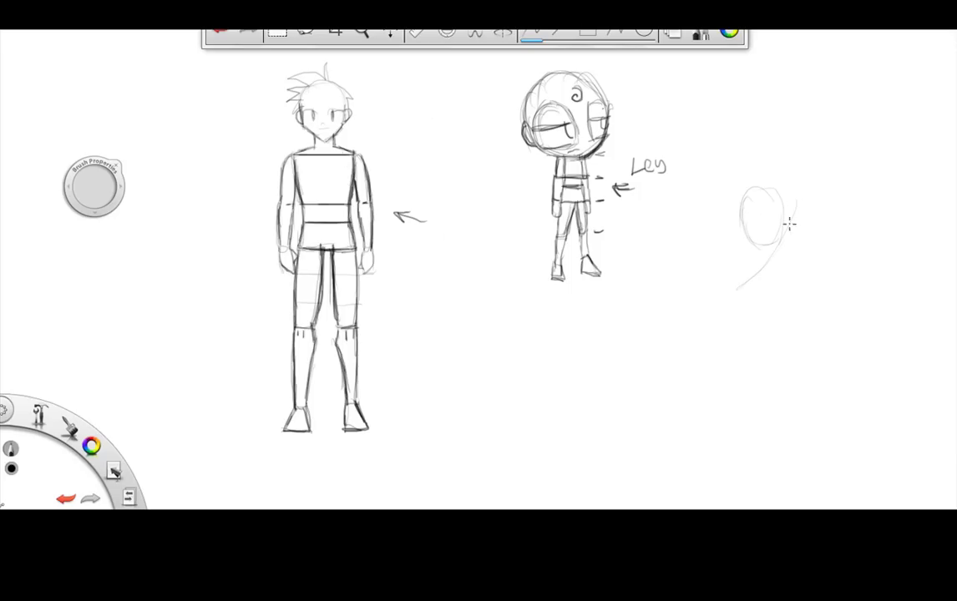
pyautogui.moveTo(774, 251); pyautogui.dragTo(801, 277)
pyautogui.moveTo(801, 231)
pyautogui.mouseDown()
pyautogui.moveTo(829, 255)
pyautogui.moveTo(796, 278)
pyautogui.moveTo(828, 282)
pyautogui.moveTo(832, 273)
pyautogui.moveTo(837, 290)
pyautogui.moveTo(807, 315)
pyautogui.moveTo(819, 313)
pyautogui.moveTo(793, 312)
pyautogui.moveTo(803, 284)
pyautogui.mouseUp()
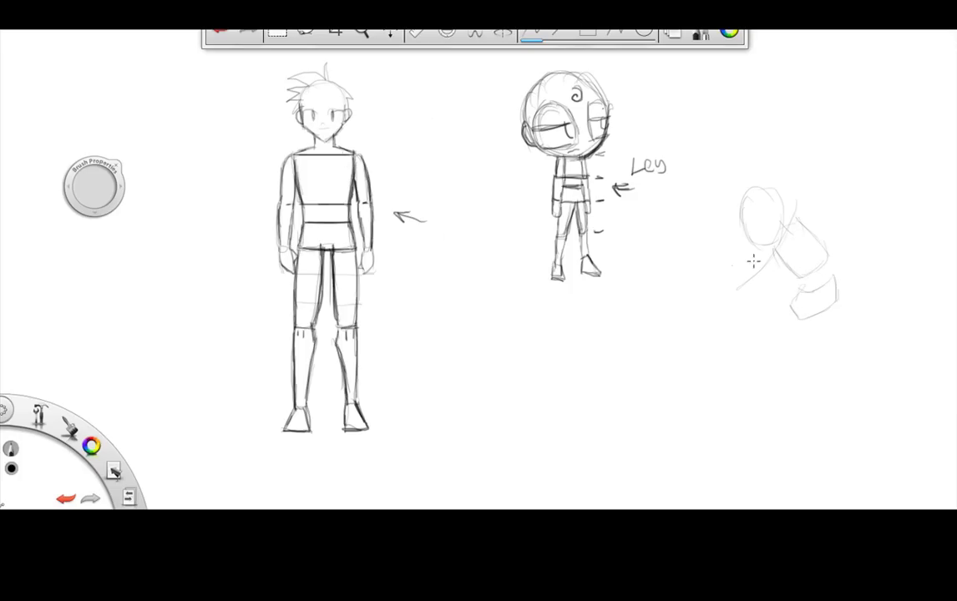
pyautogui.moveTo(804, 192)
pyautogui.mouseDown()
pyautogui.moveTo(802, 227)
pyautogui.moveTo(798, 177)
pyautogui.moveTo(774, 179)
pyautogui.moveTo(792, 201)
pyautogui.mouseUp()
pyautogui.moveTo(765, 153); pyautogui.dragTo(768, 168)
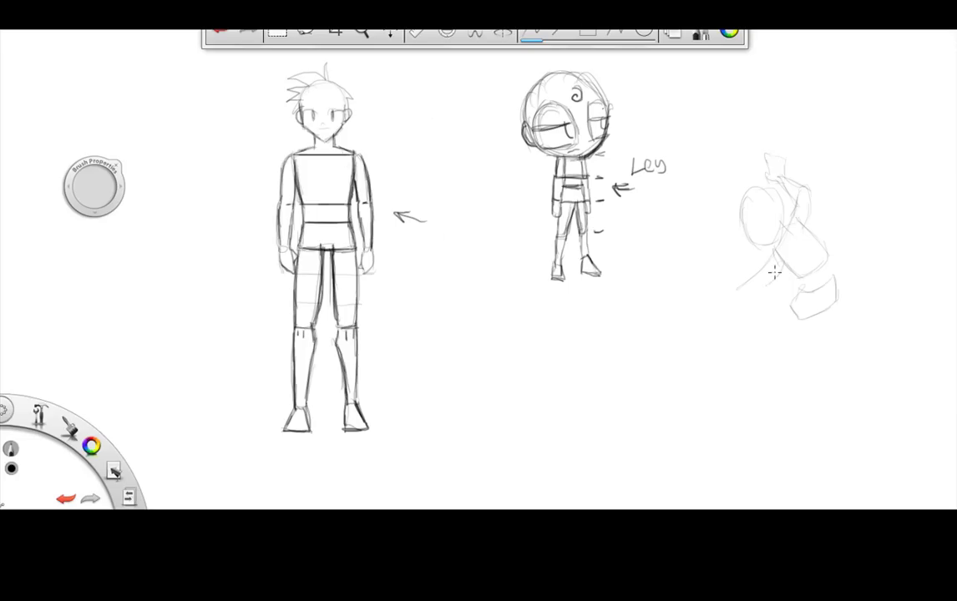
# - Sketch the action figure's outstretched lower arm and hand, the extended front leg with its foot, and the bent back leg
pyautogui.moveTo(748, 283)
pyautogui.mouseDown()
pyautogui.moveTo(722, 302)
pyautogui.moveTo(732, 304)
pyautogui.moveTo(720, 310)
pyautogui.moveTo(744, 296)
pyautogui.moveTo(708, 307)
pyautogui.moveTo(714, 313)
pyautogui.moveTo(704, 296)
pyautogui.moveTo(688, 302)
pyautogui.moveTo(698, 297)
pyautogui.moveTo(687, 320)
pyautogui.moveTo(795, 307)
pyautogui.moveTo(753, 331)
pyautogui.moveTo(761, 342)
pyautogui.moveTo(824, 314)
pyautogui.moveTo(834, 295)
pyautogui.moveTo(845, 329)
pyautogui.moveTo(844, 328)
pyautogui.mouseUp()
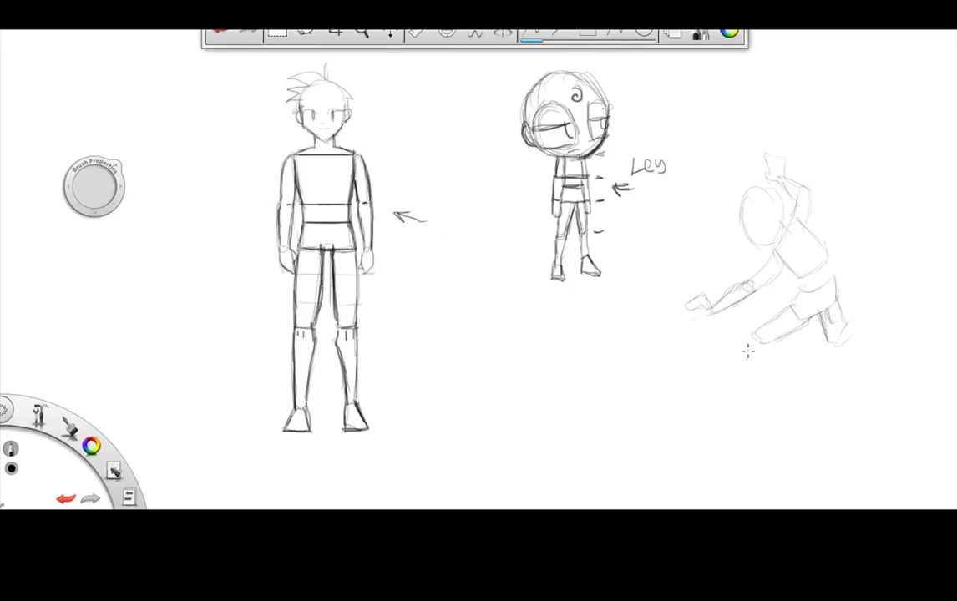
pyautogui.moveTo(742, 343); pyautogui.dragTo(724, 384)
pyautogui.moveTo(763, 344); pyautogui.dragTo(731, 387)
pyautogui.moveTo(819, 320)
pyautogui.mouseDown()
pyautogui.moveTo(831, 351)
pyautogui.moveTo(835, 291)
pyautogui.moveTo(838, 319)
pyautogui.moveTo(827, 297)
pyautogui.moveTo(837, 298)
pyautogui.moveTo(836, 354)
pyautogui.moveTo(845, 350)
pyautogui.moveTo(835, 342)
pyautogui.moveTo(833, 367)
pyautogui.moveTo(848, 368)
pyautogui.moveTo(845, 349)
pyautogui.mouseUp()
pyautogui.moveTo(719, 386)
pyautogui.mouseDown()
pyautogui.moveTo(693, 399)
pyautogui.moveTo(694, 415)
pyautogui.moveTo(732, 396)
pyautogui.moveTo(701, 412)
pyautogui.moveTo(706, 391)
pyautogui.moveTo(736, 367)
pyautogui.mouseUp()
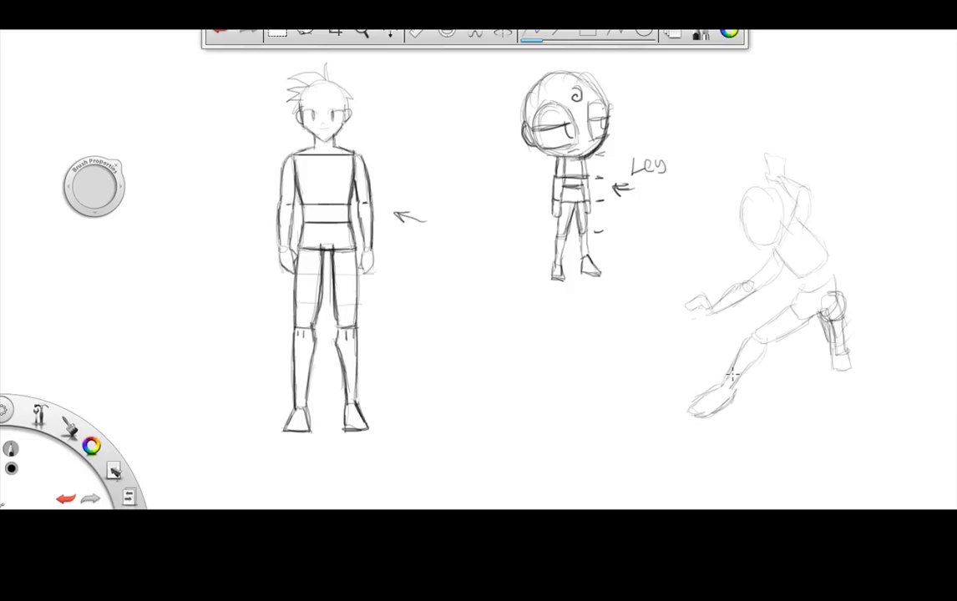
# - Draw the action figure's grinning face, spiky hair, vest and belt, and define the outstretched arm and hand
pyautogui.moveTo(824, 259)
pyautogui.mouseDown()
pyautogui.moveTo(831, 280)
pyautogui.moveTo(801, 271)
pyautogui.mouseUp()
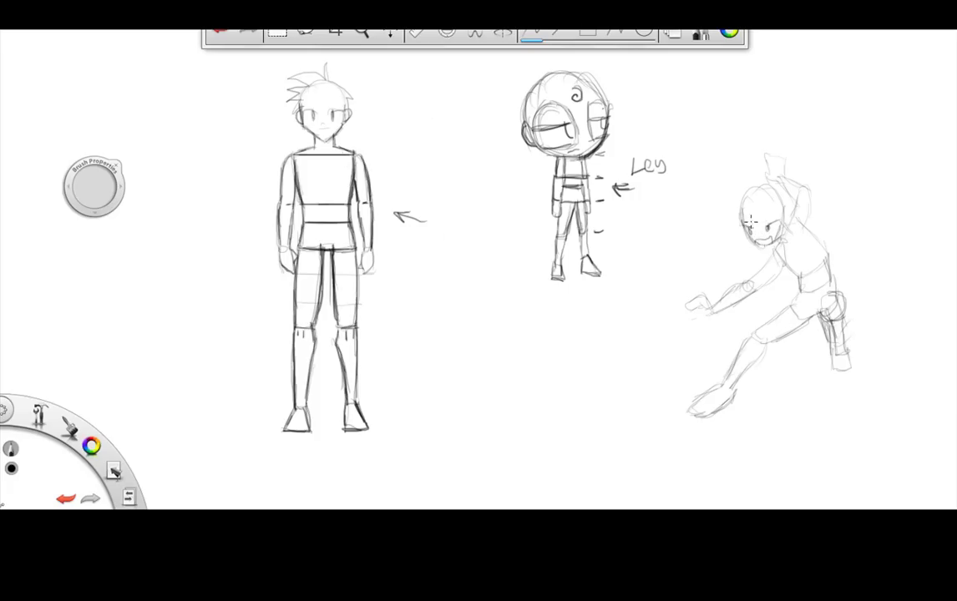
pyautogui.moveTo(751, 216)
pyautogui.mouseDown()
pyautogui.moveTo(727, 218)
pyautogui.moveTo(742, 198)
pyautogui.moveTo(732, 188)
pyautogui.moveTo(741, 173)
pyautogui.moveTo(762, 175)
pyautogui.moveTo(786, 199)
pyautogui.moveTo(776, 215)
pyautogui.moveTo(744, 220)
pyautogui.moveTo(750, 237)
pyautogui.moveTo(761, 245)
pyautogui.moveTo(782, 229)
pyautogui.moveTo(706, 304)
pyautogui.moveTo(693, 301)
pyautogui.moveTo(699, 317)
pyautogui.moveTo(736, 301)
pyautogui.moveTo(775, 249)
pyautogui.moveTo(798, 286)
pyautogui.moveTo(815, 285)
pyautogui.moveTo(825, 265)
pyautogui.moveTo(812, 230)
pyautogui.moveTo(830, 260)
pyautogui.moveTo(808, 271)
pyautogui.mouseUp()
pyautogui.moveTo(805, 232)
pyautogui.mouseDown()
pyautogui.moveTo(814, 265)
pyautogui.moveTo(790, 305)
pyautogui.moveTo(798, 287)
pyautogui.moveTo(793, 298)
pyautogui.moveTo(830, 278)
pyautogui.moveTo(792, 291)
pyautogui.moveTo(831, 289)
pyautogui.mouseUp()
pyautogui.moveTo(815, 289); pyautogui.dragTo(801, 298)
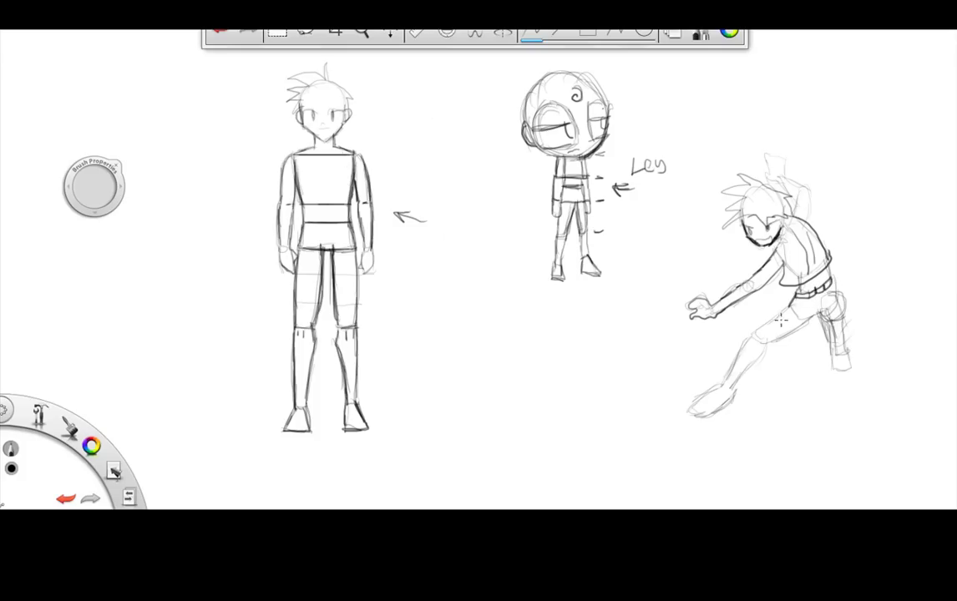
# - Define the action figure's trousers, cuffs and shoes with darker lines, and write "wtf?" beside its hips
pyautogui.moveTo(722, 377)
pyautogui.mouseDown()
pyautogui.moveTo(735, 382)
pyautogui.moveTo(719, 386)
pyautogui.mouseUp()
pyautogui.moveTo(719, 386); pyautogui.dragTo(737, 392)
pyautogui.moveTo(736, 392)
pyautogui.mouseDown()
pyautogui.moveTo(763, 337)
pyautogui.moveTo(818, 313)
pyautogui.moveTo(826, 321)
pyautogui.moveTo(834, 280)
pyautogui.moveTo(844, 319)
pyautogui.moveTo(830, 321)
pyautogui.moveTo(826, 343)
pyautogui.moveTo(850, 353)
pyautogui.moveTo(840, 318)
pyautogui.moveTo(833, 368)
pyautogui.mouseUp()
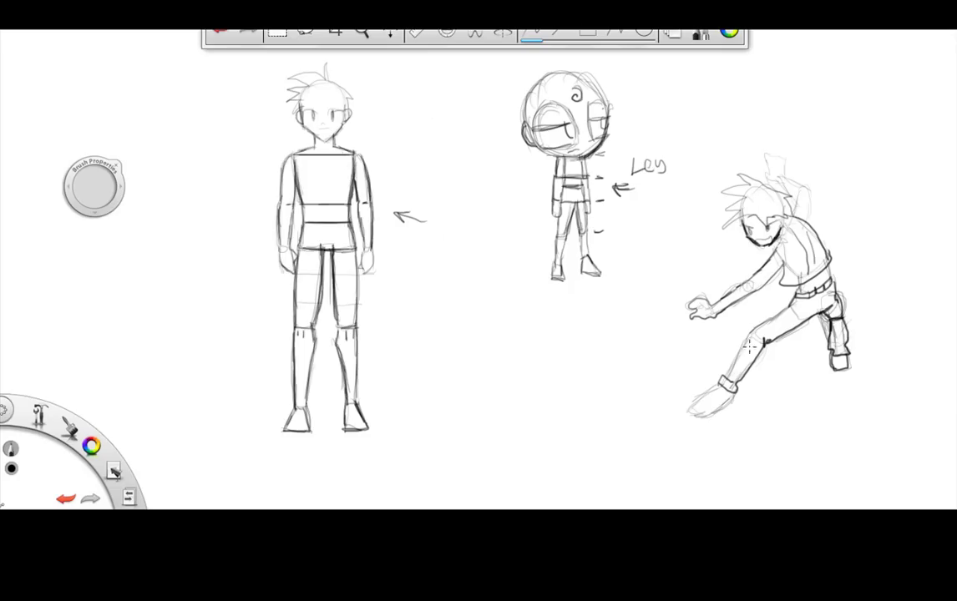
pyautogui.moveTo(858, 287)
pyautogui.mouseDown()
pyautogui.moveTo(900, 261)
pyautogui.moveTo(909, 276)
pyautogui.mouseUp()
pyautogui.moveTo(718, 389)
pyautogui.mouseDown()
pyautogui.moveTo(687, 409)
pyautogui.moveTo(702, 418)
pyautogui.moveTo(738, 393)
pyautogui.moveTo(703, 414)
pyautogui.moveTo(690, 400)
pyautogui.moveTo(695, 411)
pyautogui.moveTo(694, 399)
pyautogui.moveTo(717, 382)
pyautogui.moveTo(717, 409)
pyautogui.mouseUp()
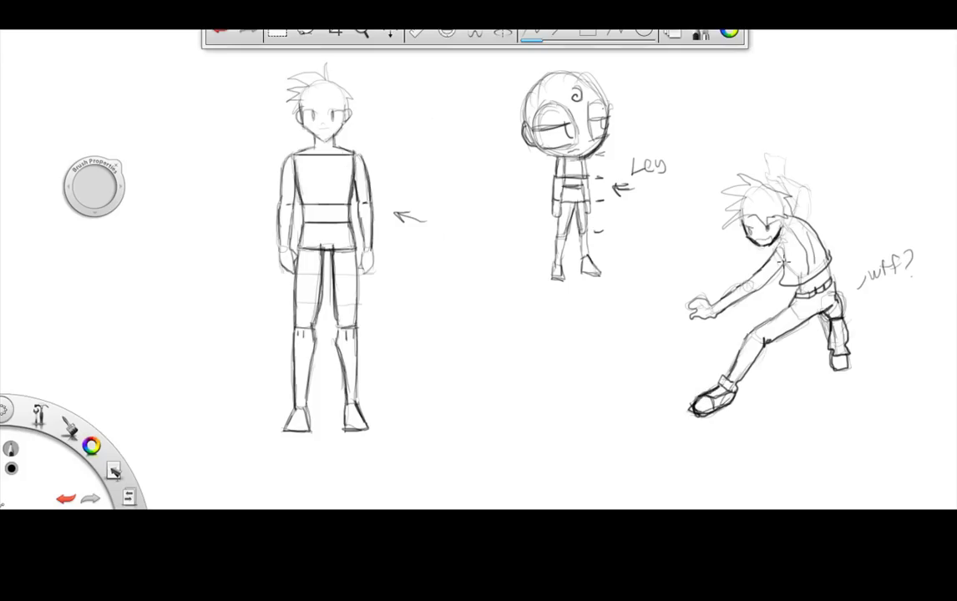
# - Draw the action figure's sleeve, raised arm with fingers and wrist glove details, and darken the stripes on its vest
pyautogui.moveTo(761, 265)
pyautogui.mouseDown()
pyautogui.moveTo(769, 290)
pyautogui.moveTo(778, 252)
pyautogui.moveTo(769, 288)
pyautogui.mouseUp()
pyautogui.moveTo(794, 217)
pyautogui.mouseDown()
pyautogui.moveTo(805, 187)
pyautogui.moveTo(767, 158)
pyautogui.moveTo(771, 177)
pyautogui.moveTo(768, 157)
pyautogui.mouseUp()
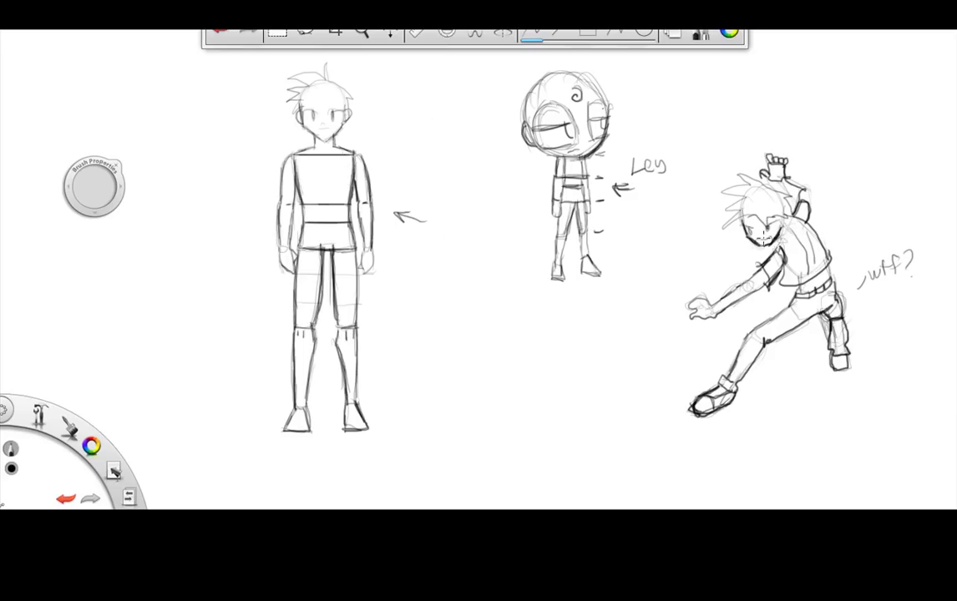
pyautogui.moveTo(697, 310); pyautogui.dragTo(715, 313)
pyautogui.moveTo(715, 303); pyautogui.dragTo(719, 314)
pyautogui.moveTo(763, 266)
pyautogui.mouseDown()
pyautogui.moveTo(721, 303)
pyautogui.moveTo(724, 293)
pyautogui.moveTo(724, 306)
pyautogui.moveTo(761, 287)
pyautogui.mouseUp()
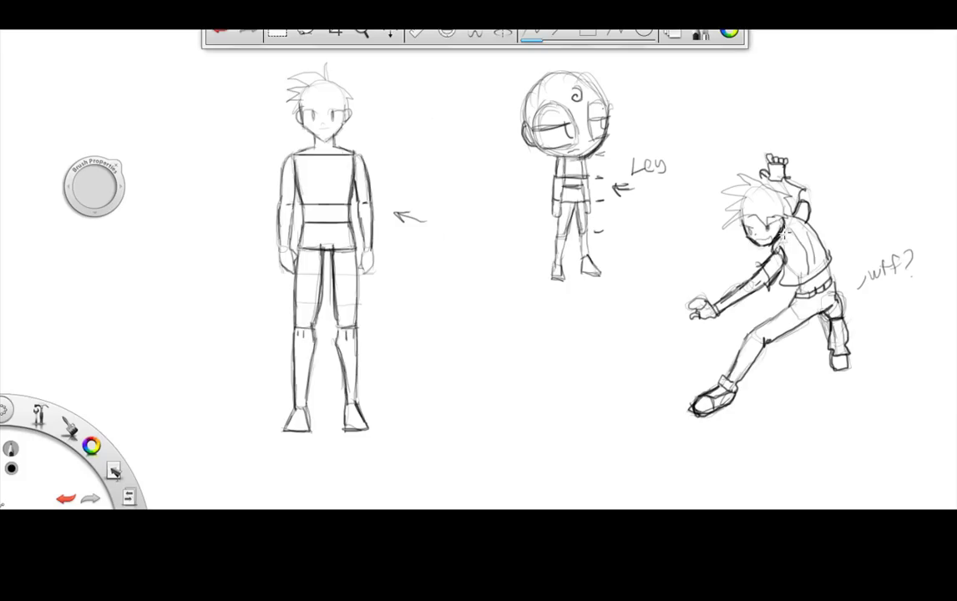
pyautogui.moveTo(792, 235); pyautogui.dragTo(822, 262)
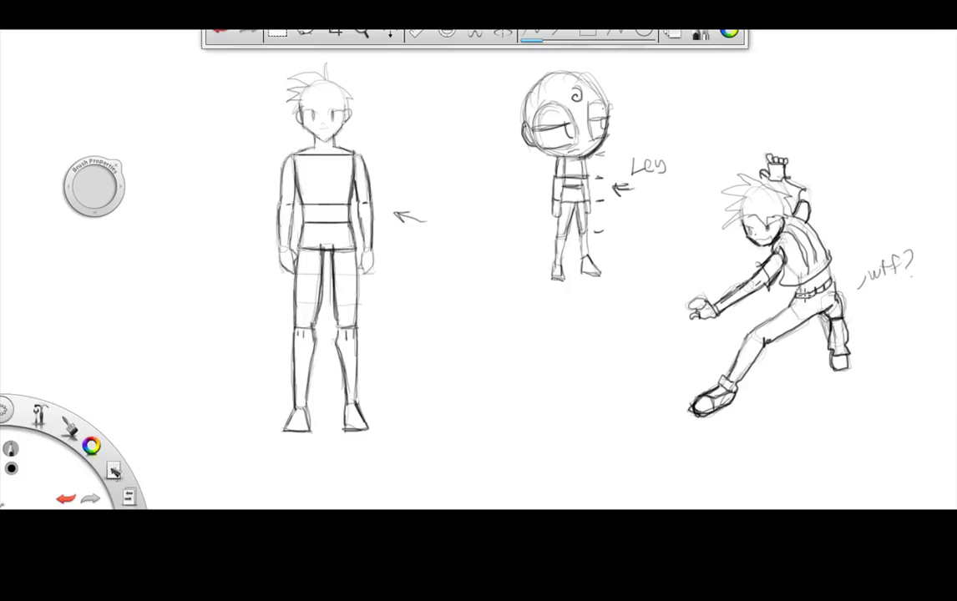